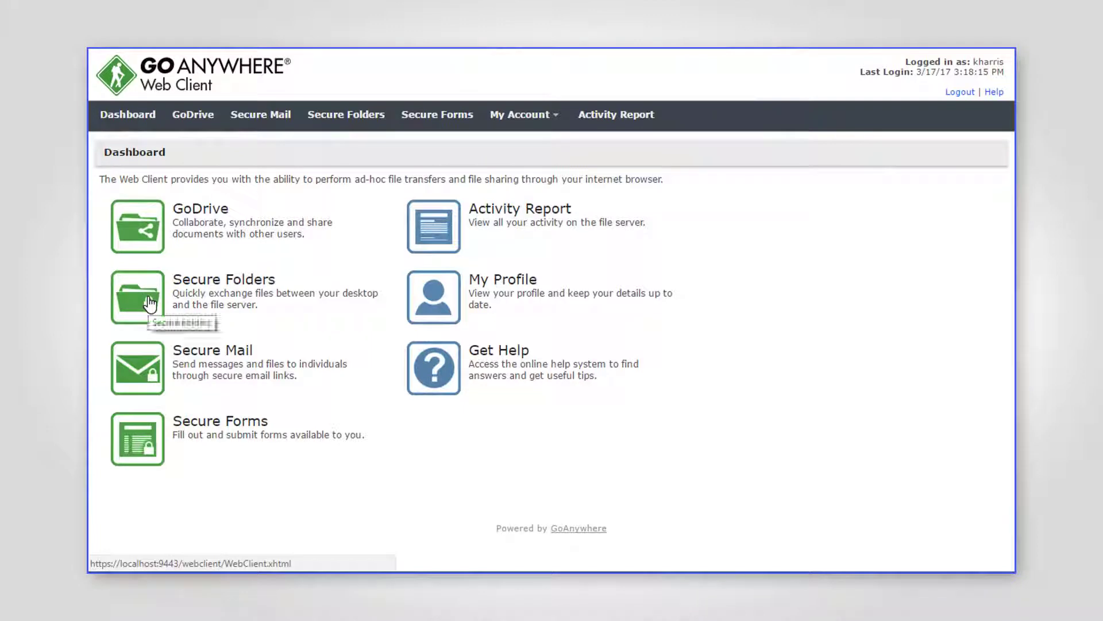
Step: Open the Incoming secure folder and drag five desktop files onto it to upload them
{"action": "left_click", "coordinate": [141, 302]}
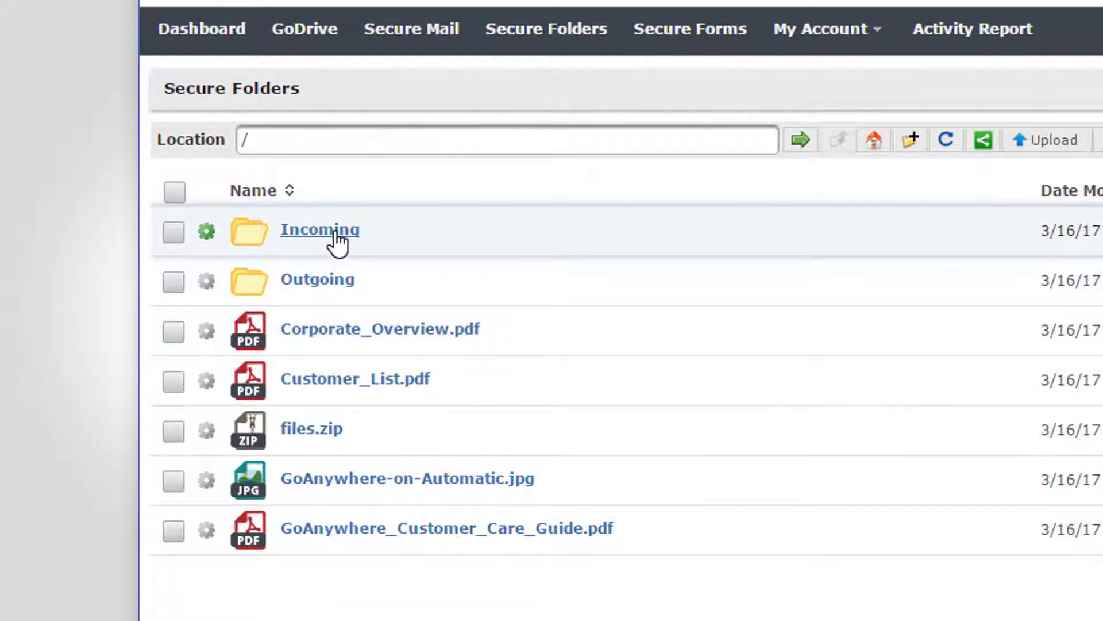
{"action": "left_click", "coordinate": [319, 230]}
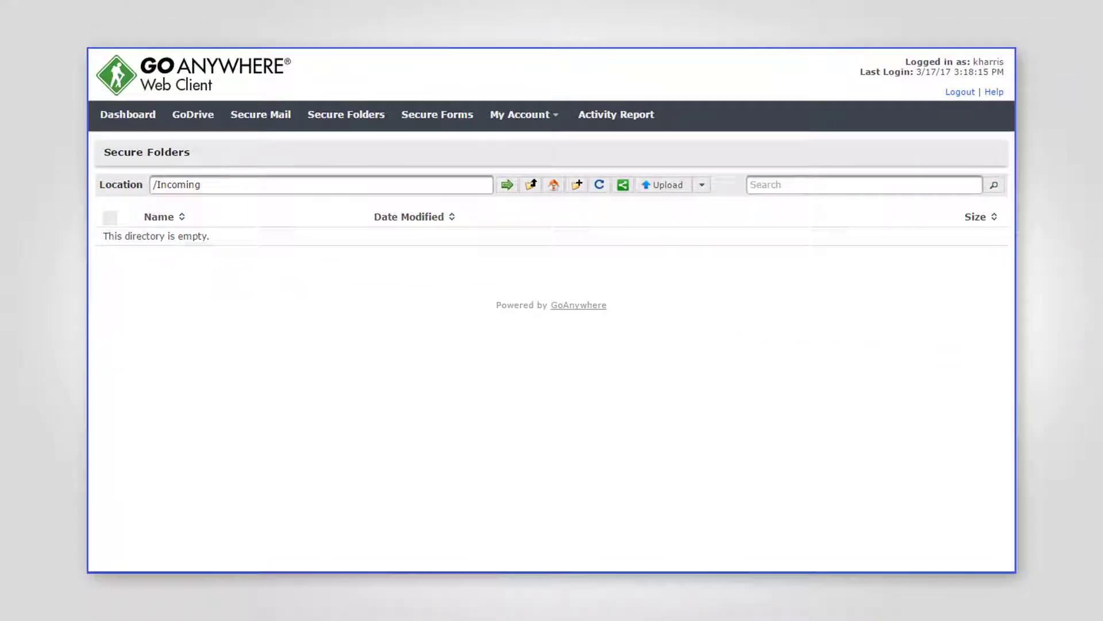
{"action": "left_click_drag", "start_coordinate": [88, 371], "coordinate": [295, 378]}
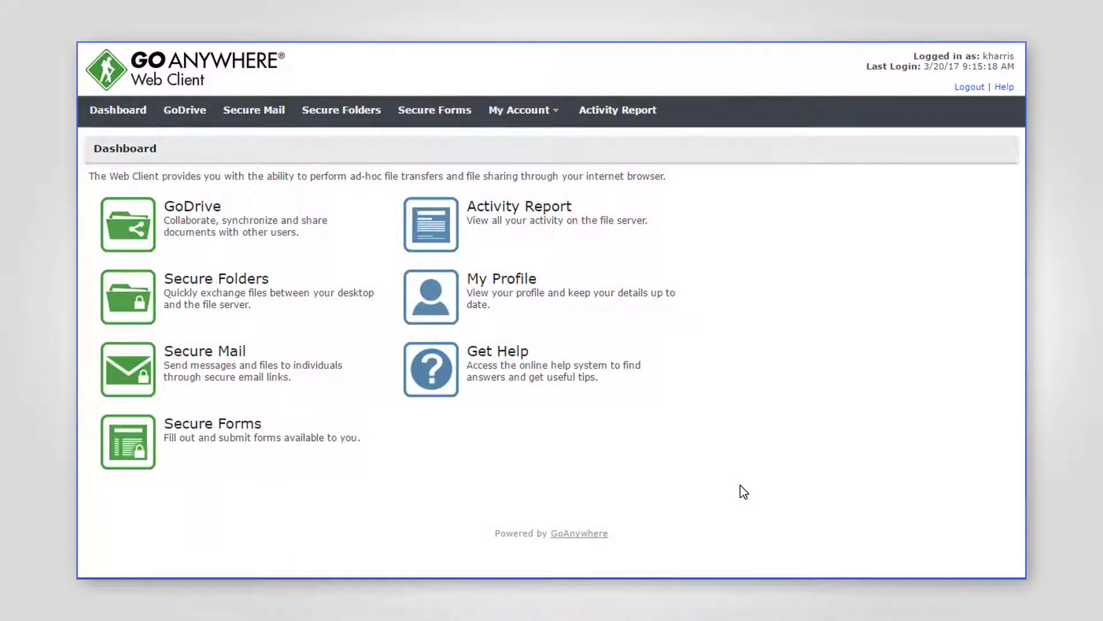
Step: Compose a secure mail with the three attendee CSVs and send it with Password Protect Package enabled
{"action": "left_click", "coordinate": [139, 382]}
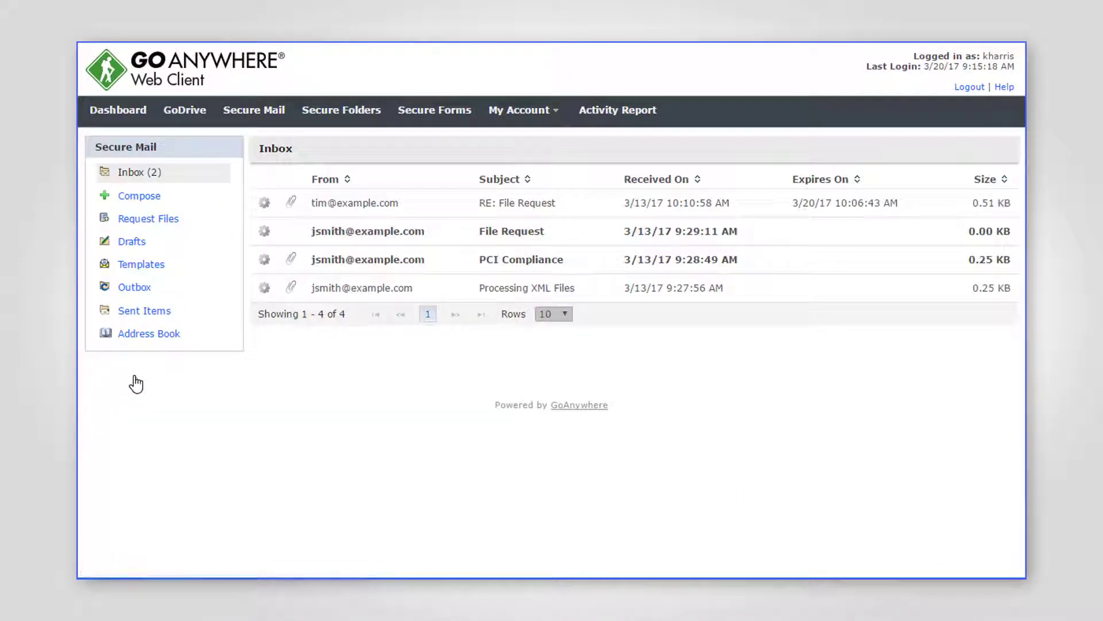
{"action": "left_click", "coordinate": [142, 201]}
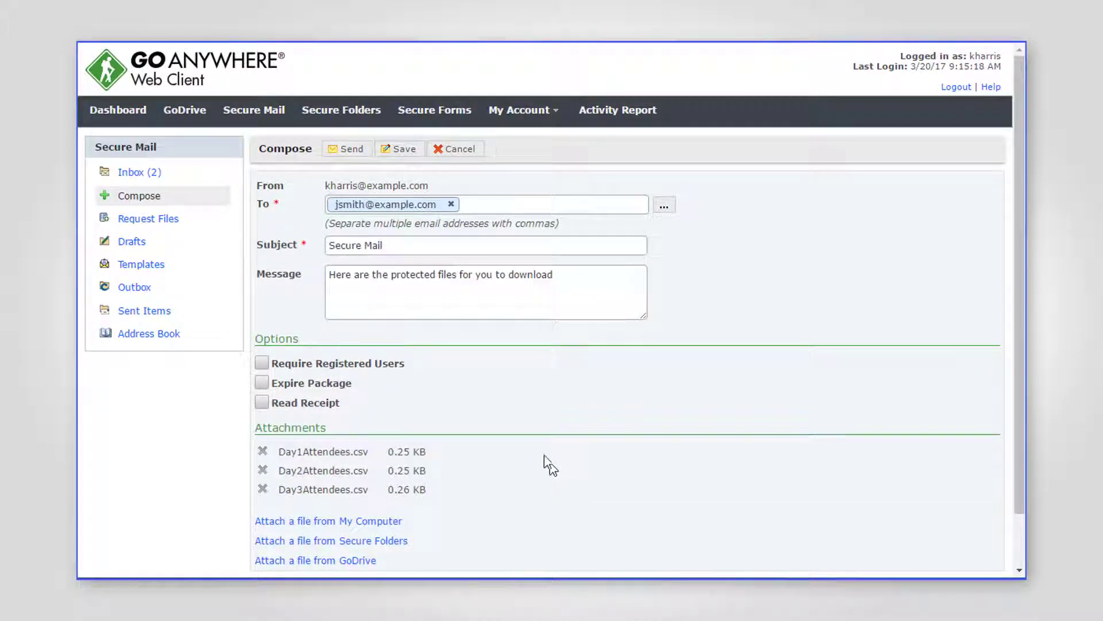
{"action": "left_click", "coordinate": [350, 149]}
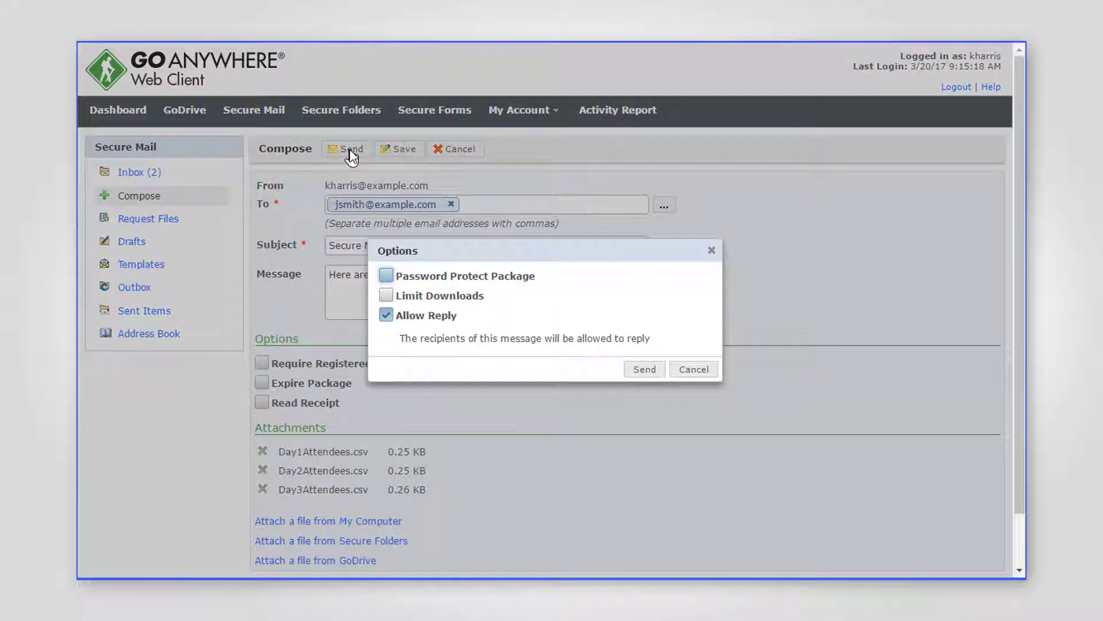
{"action": "left_click", "coordinate": [387, 277]}
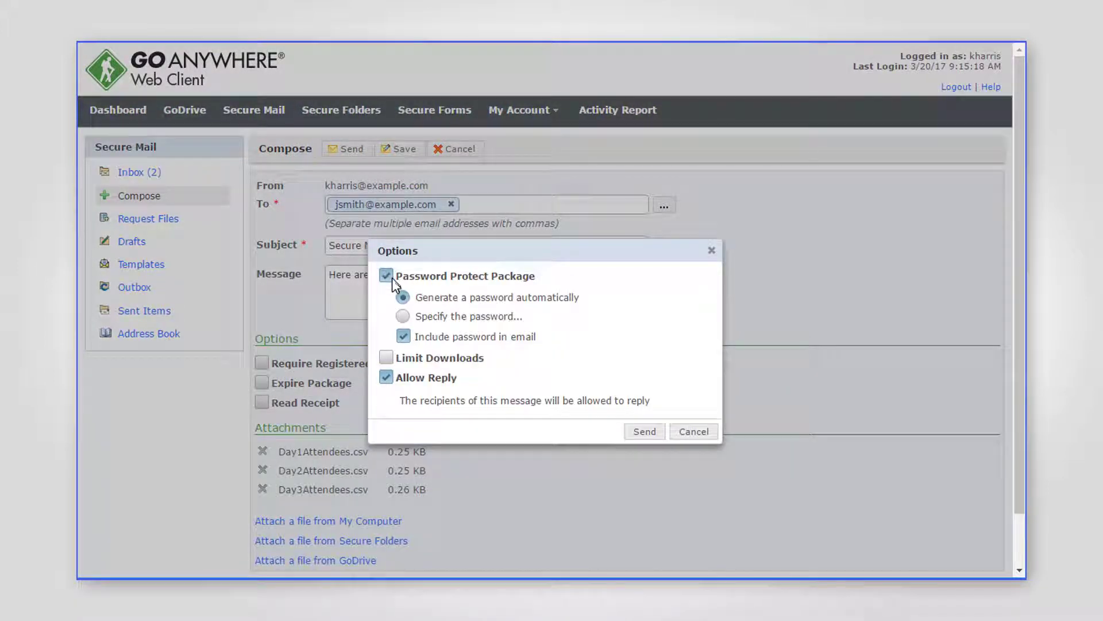
{"action": "left_click", "coordinate": [645, 432]}
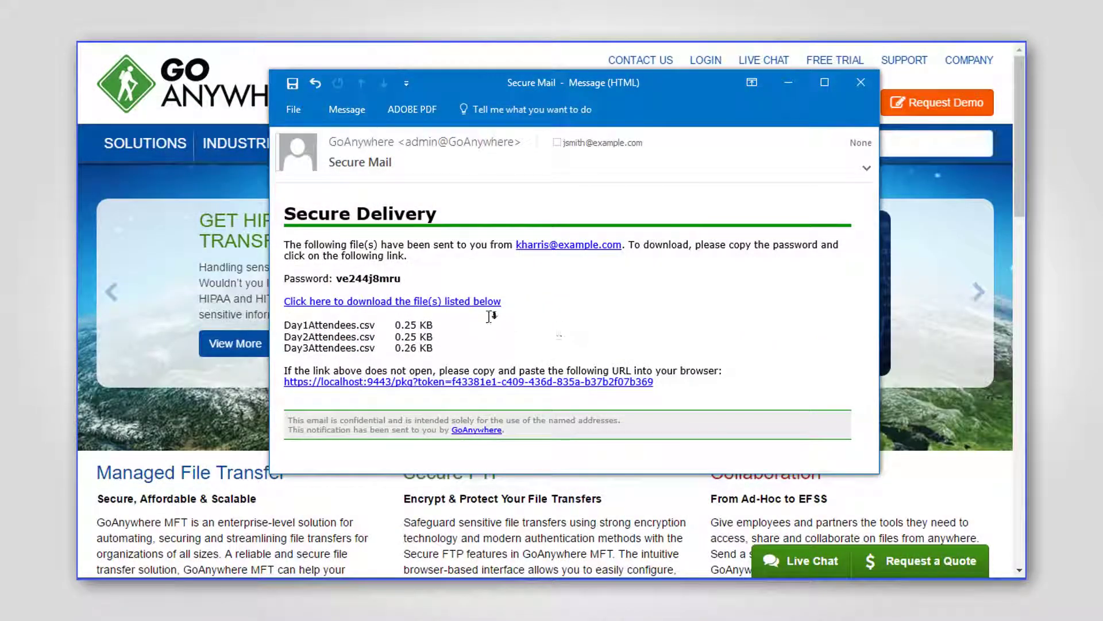
Step: Unlock the emailed package with its password, download Day1–Day3Attendees.csv, then send the drafted email as secure mail
{"action": "left_click", "coordinate": [480, 303]}
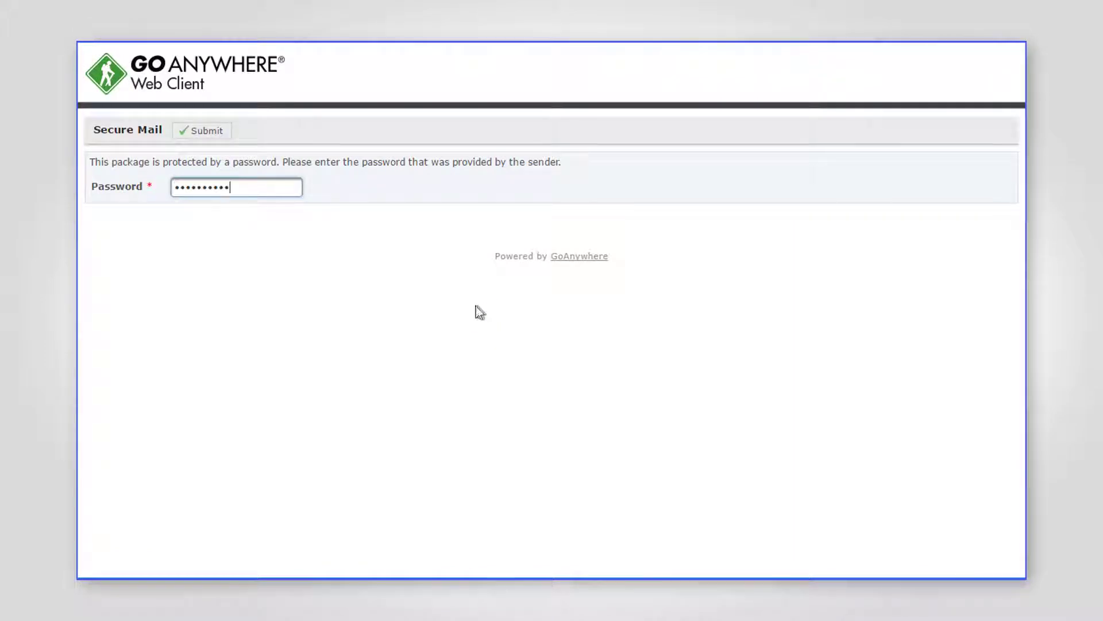
{"action": "left_click", "coordinate": [201, 131]}
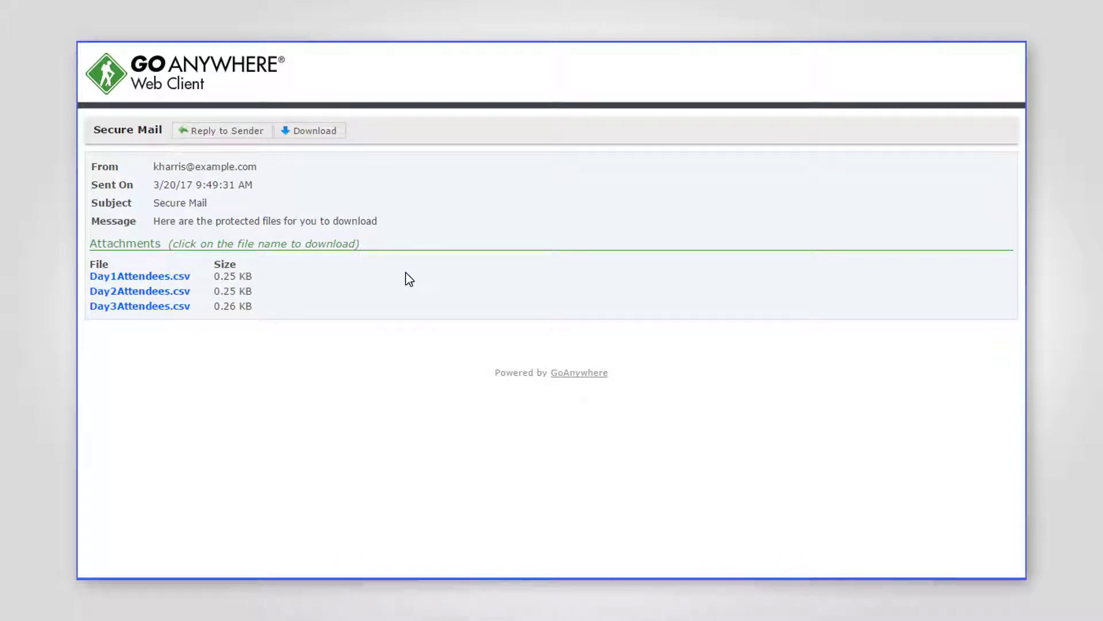
{"action": "left_click", "coordinate": [177, 278]}
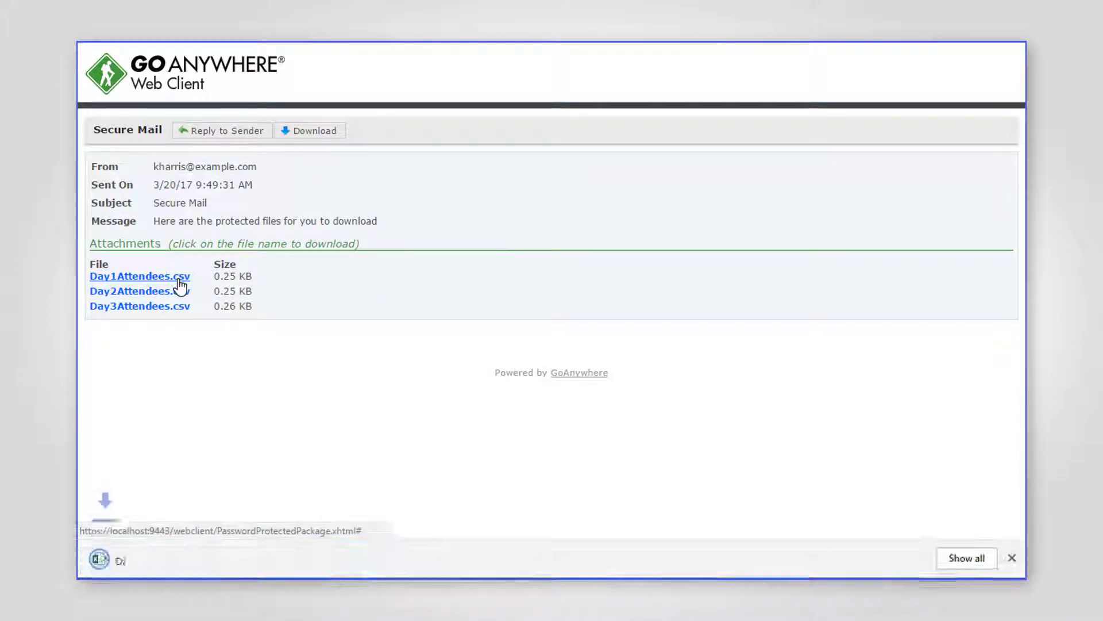
{"action": "left_click", "coordinate": [171, 298]}
{"action": "left_click", "coordinate": [168, 309]}
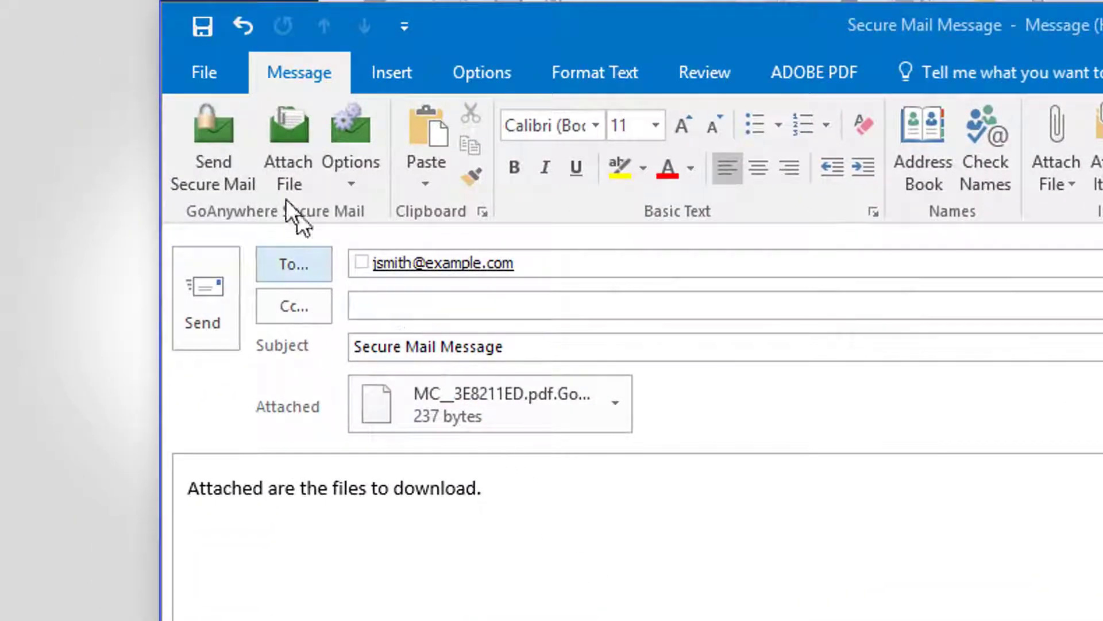
{"action": "left_click", "coordinate": [213, 146]}
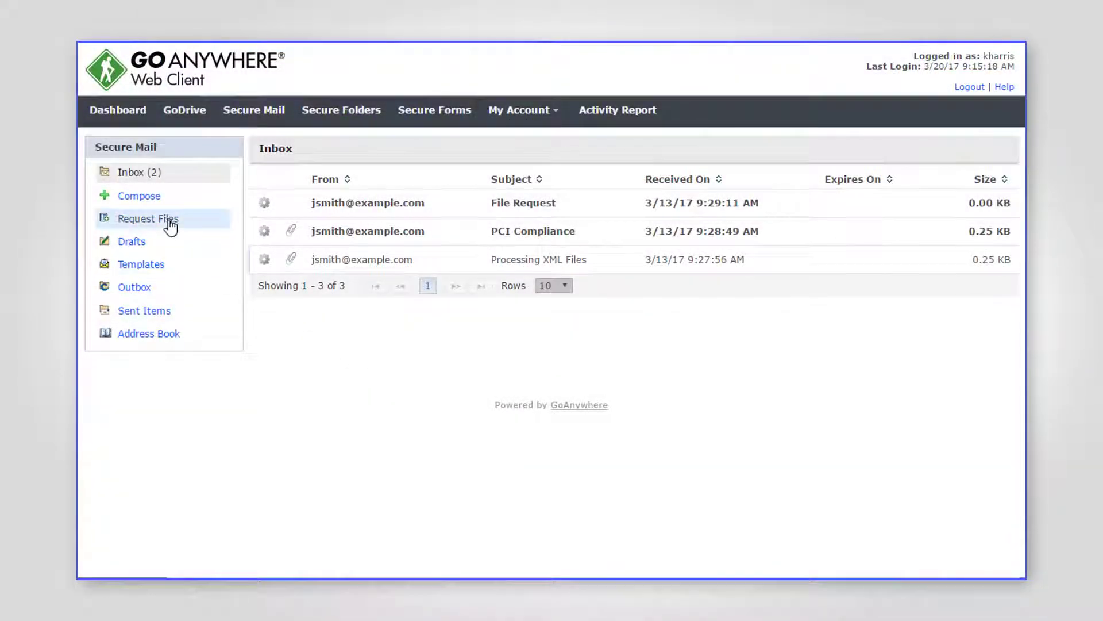
Step: Send a Request Files message to the recipient and open its upload page from the emailed link
{"action": "left_click", "coordinate": [169, 221]}
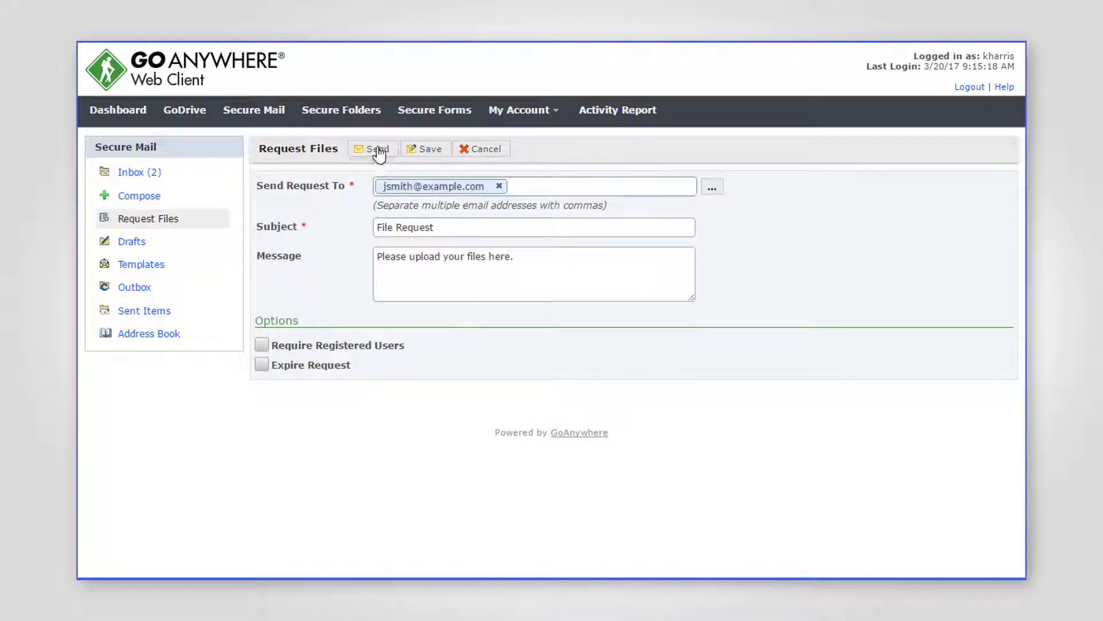
{"action": "left_click", "coordinate": [377, 149]}
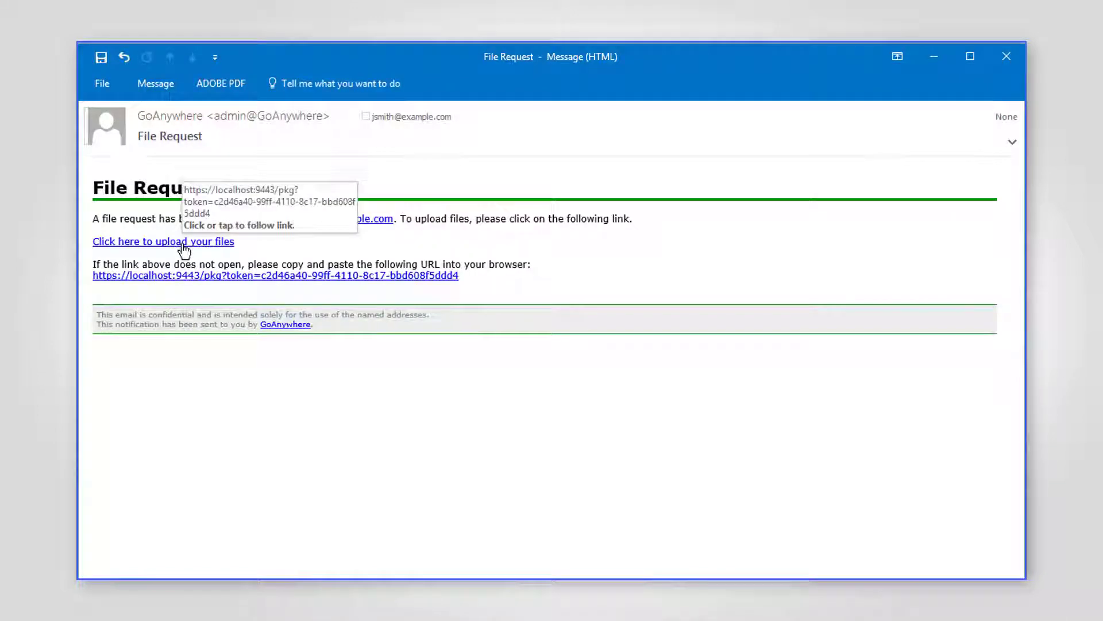
{"action": "left_click", "coordinate": [185, 244]}
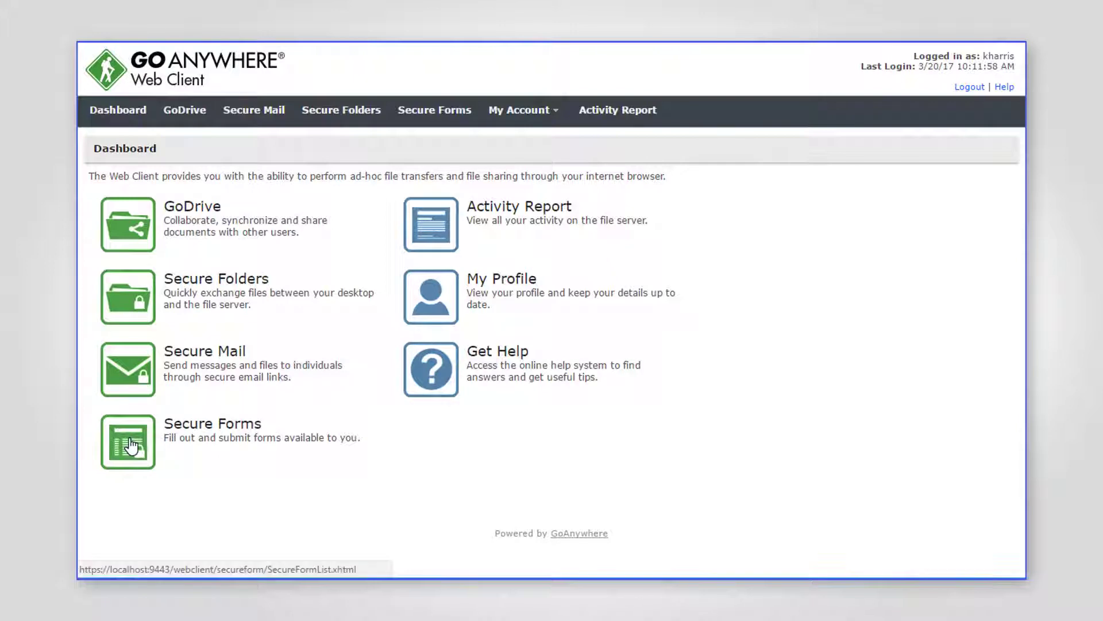
Step: Look through the 2017 Benefits Survey and IT Support forms in Secure Forms
{"action": "left_click", "coordinate": [131, 446]}
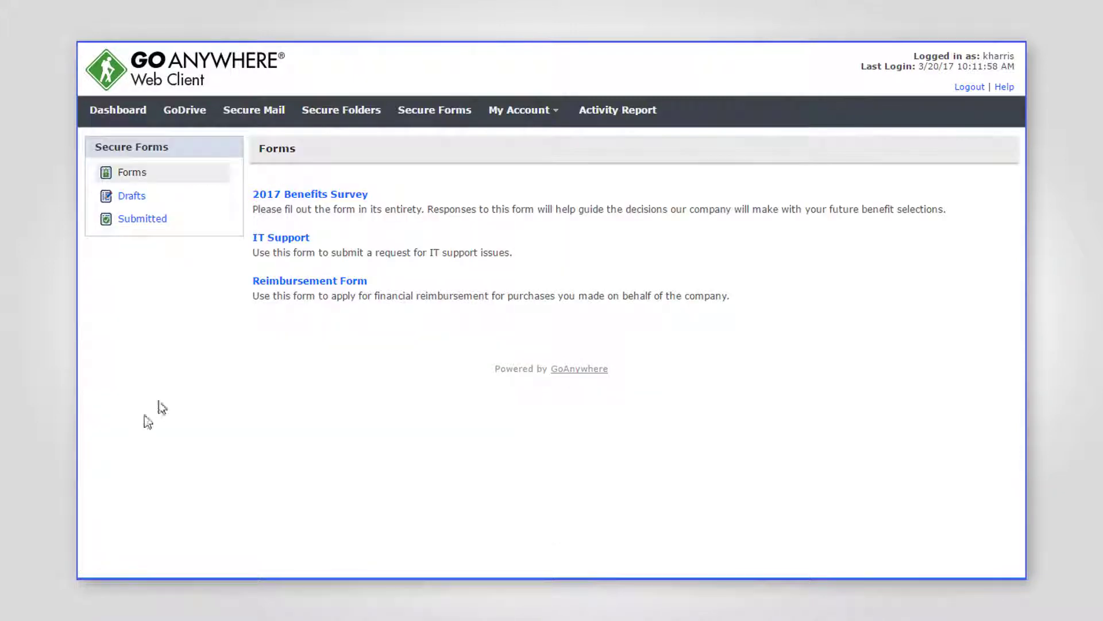
{"action": "left_click", "coordinate": [286, 195]}
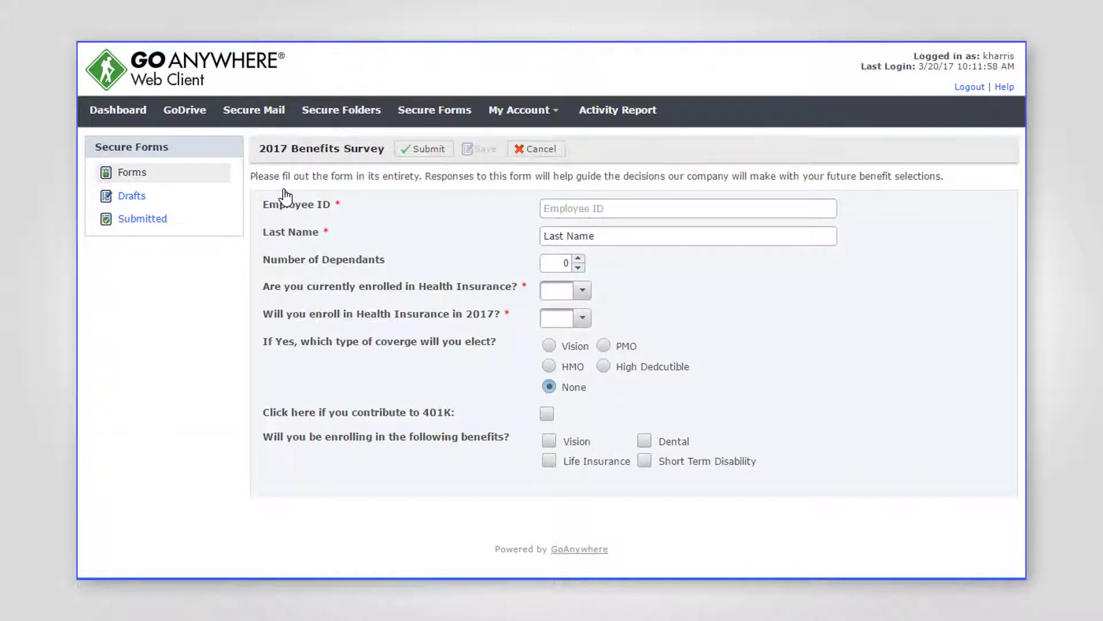
{"action": "left_click", "coordinate": [141, 181]}
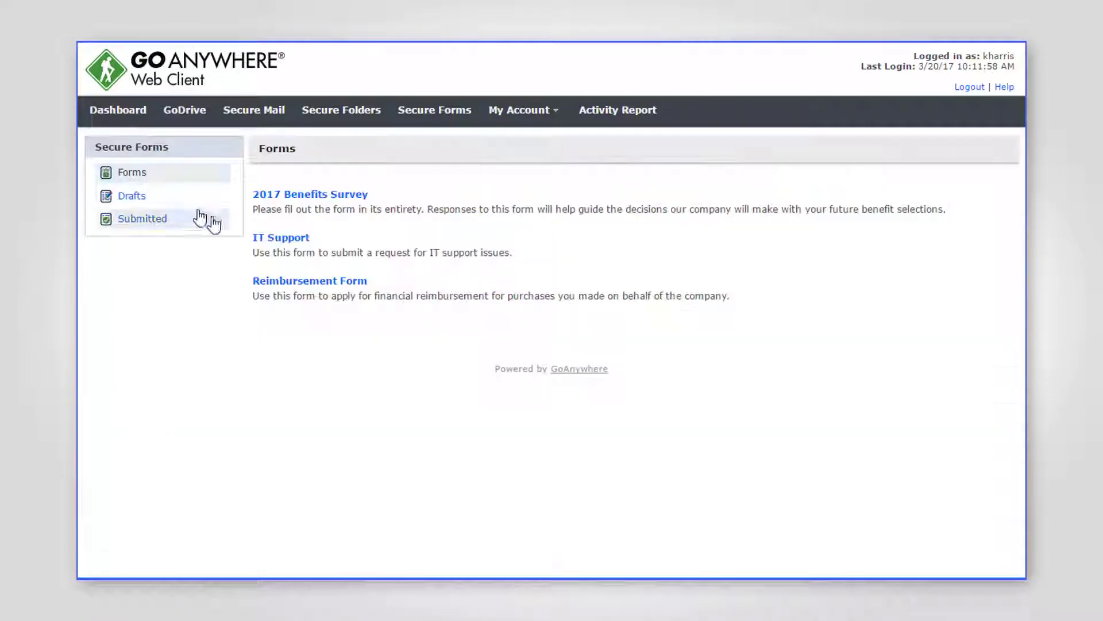
{"action": "left_click", "coordinate": [275, 238]}
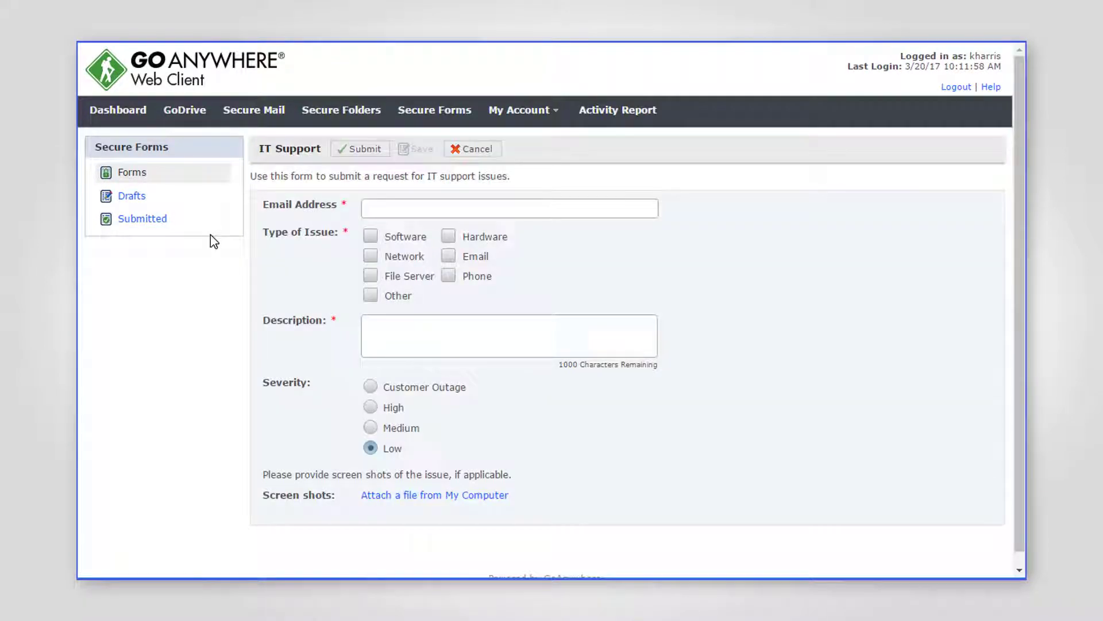
Step: Submit the Reimbursement Form for 29.99 of Office Supplies (Pencils) with office.png attached
{"action": "left_click", "coordinate": [128, 174]}
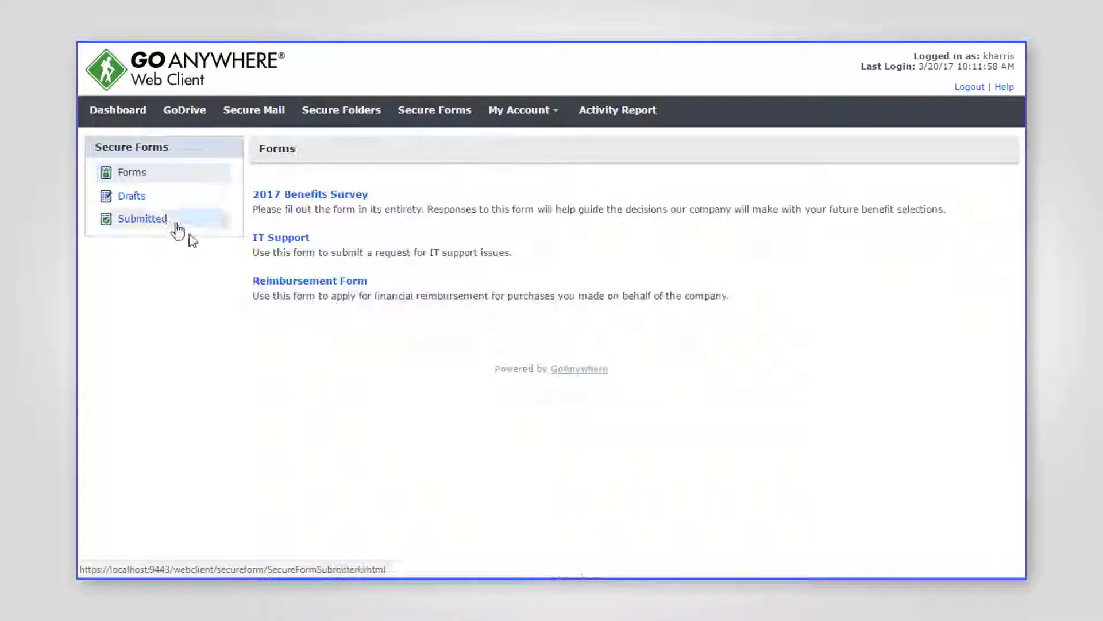
{"action": "left_click", "coordinate": [278, 284]}
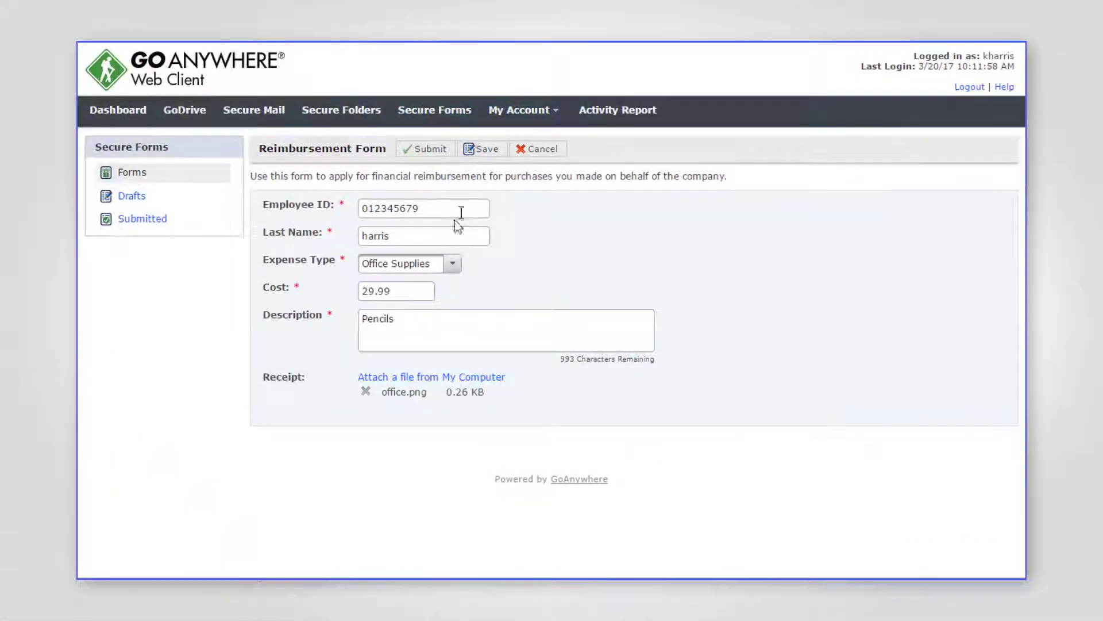
{"action": "left_click", "coordinate": [440, 156]}
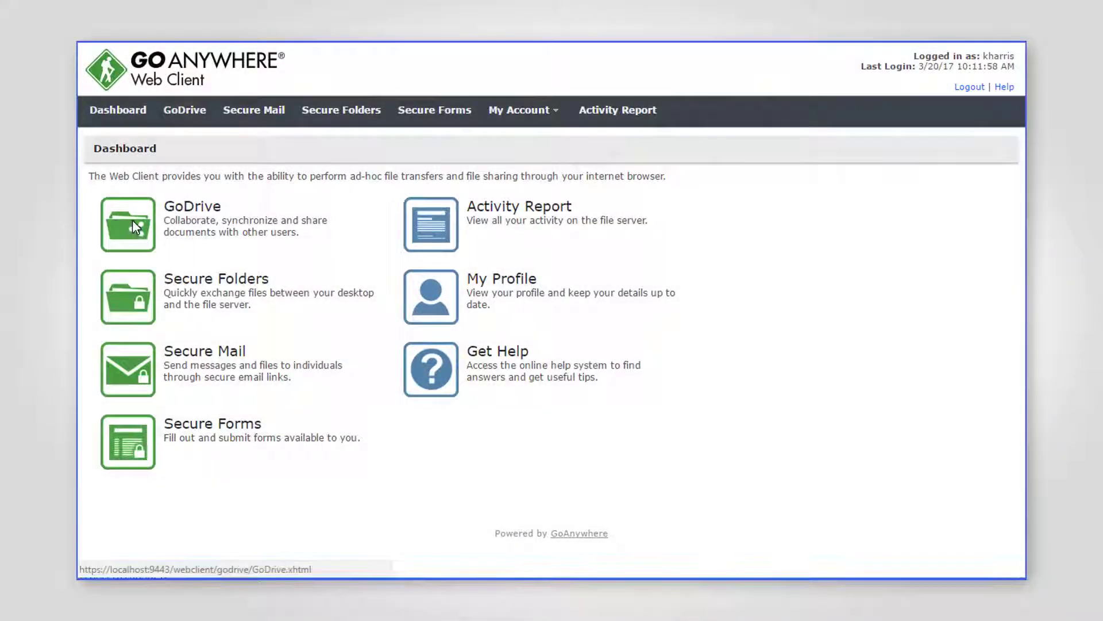
Step: Open GoDrive from the Dashboard to list its six stored files using 7.62 MB
{"action": "left_click", "coordinate": [132, 219]}
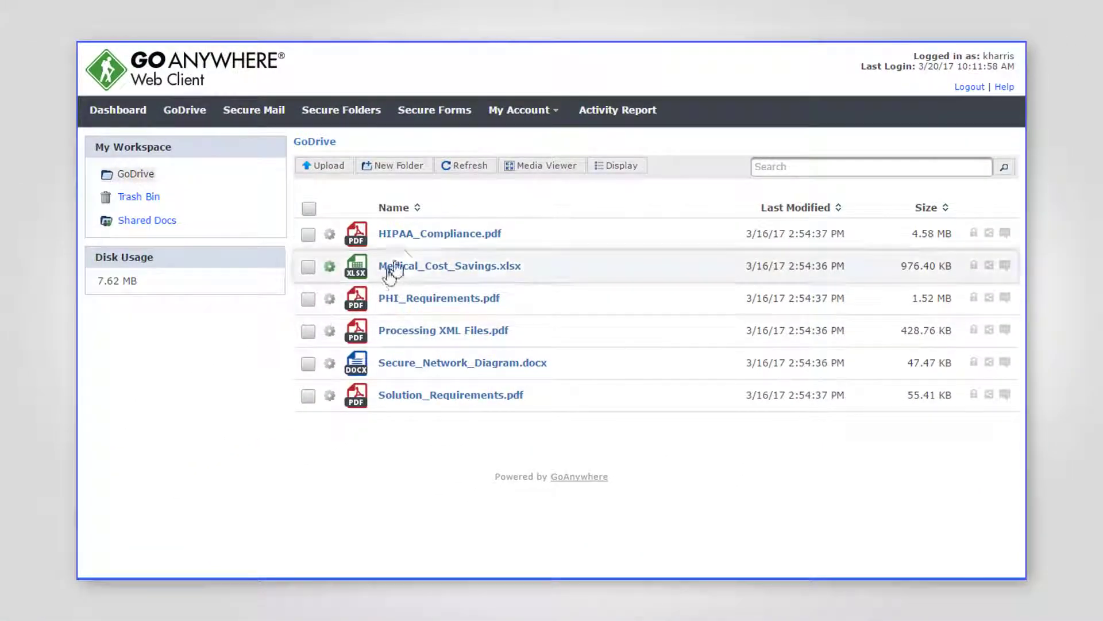
Step: Preview HIPAA_Compliance.pdf in Media Viewer, cancel Share With and Comments, then exit the preview
{"action": "left_click", "coordinate": [412, 234]}
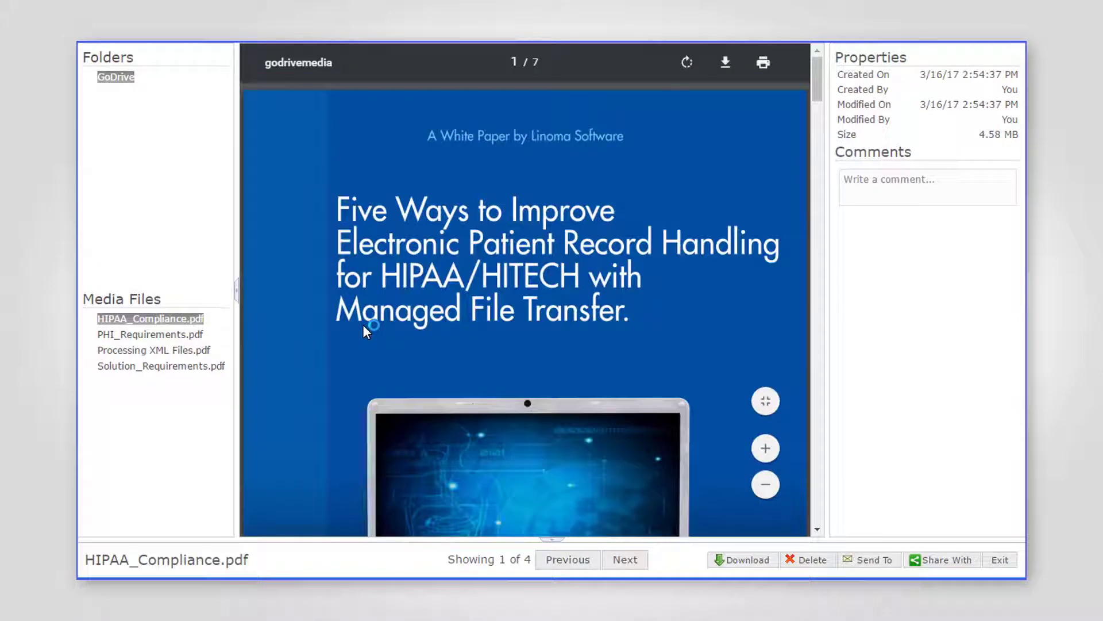
{"action": "left_click", "coordinate": [936, 560]}
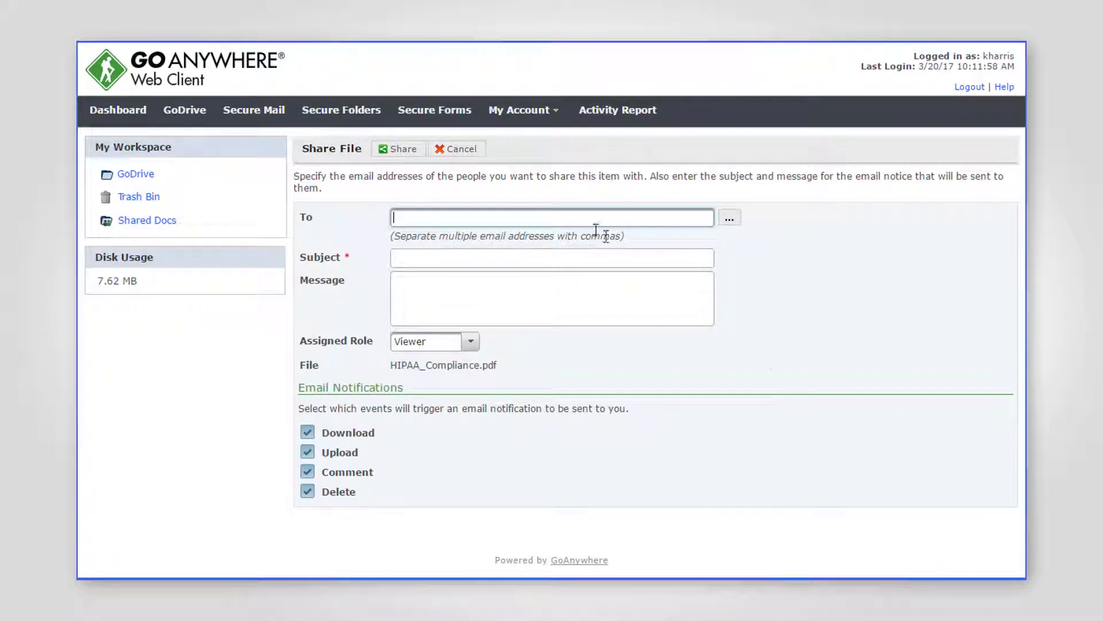
{"action": "left_click", "coordinate": [466, 150]}
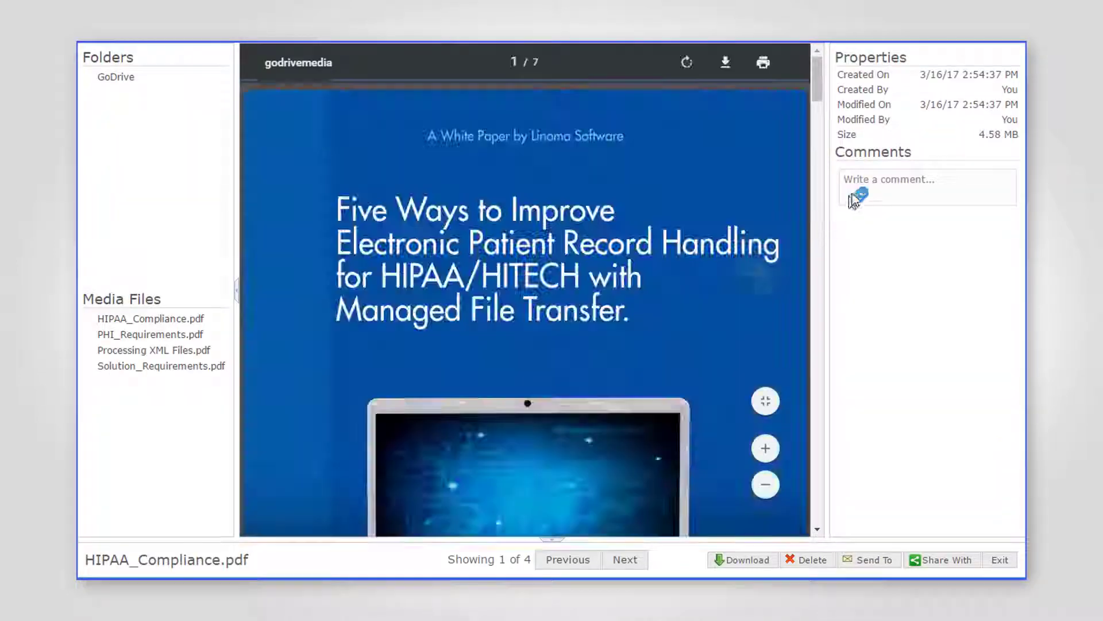
{"action": "left_click", "coordinate": [857, 197]}
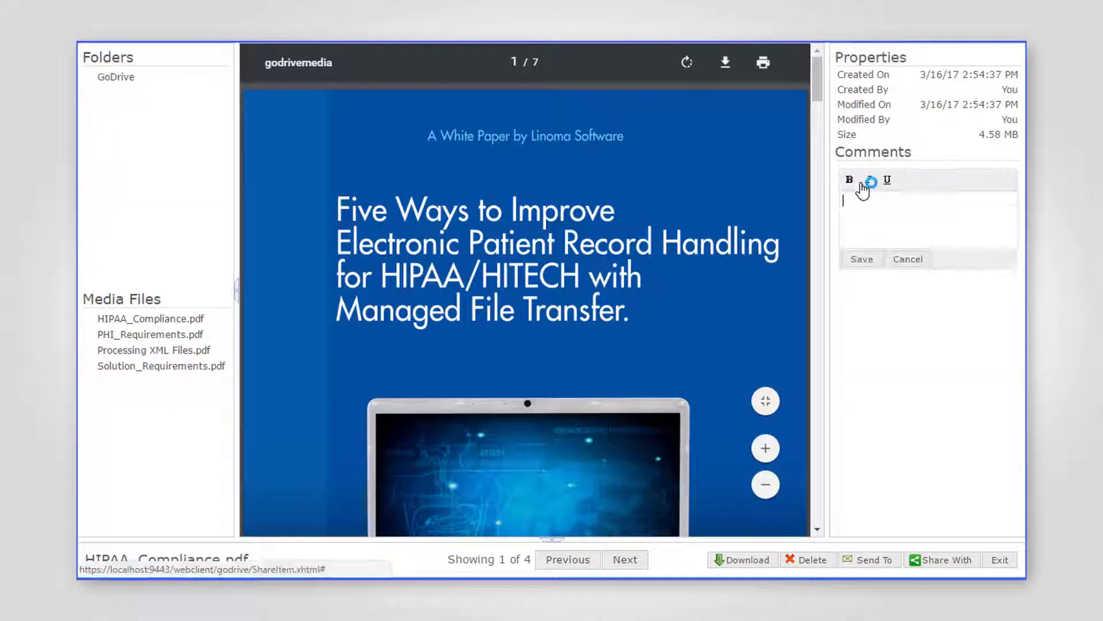
{"action": "left_click", "coordinate": [908, 262]}
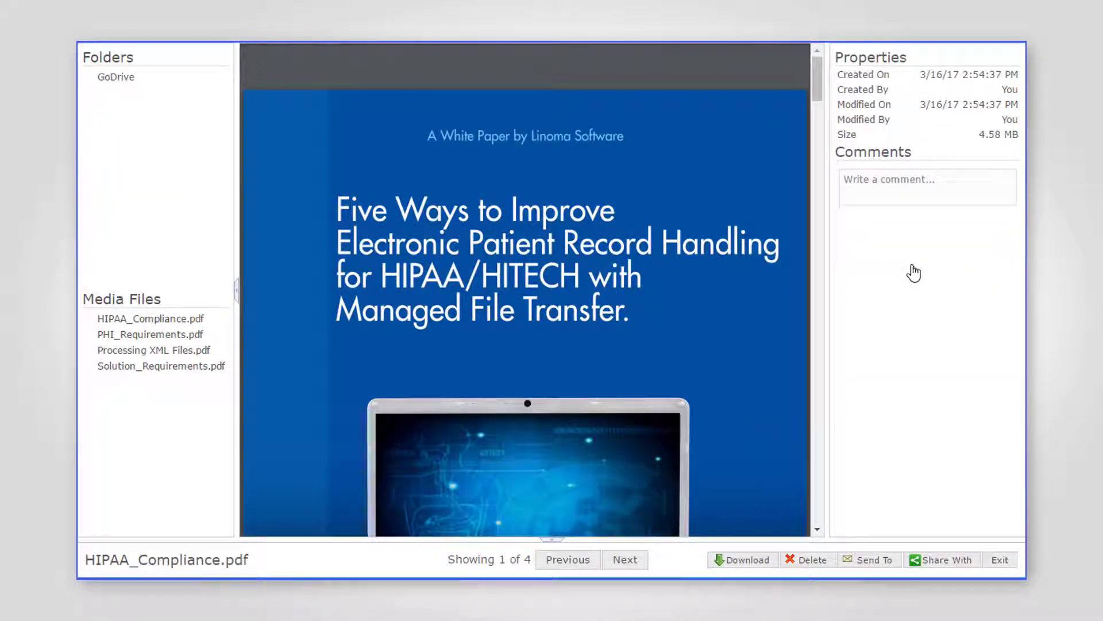
{"action": "left_click", "coordinate": [993, 562]}
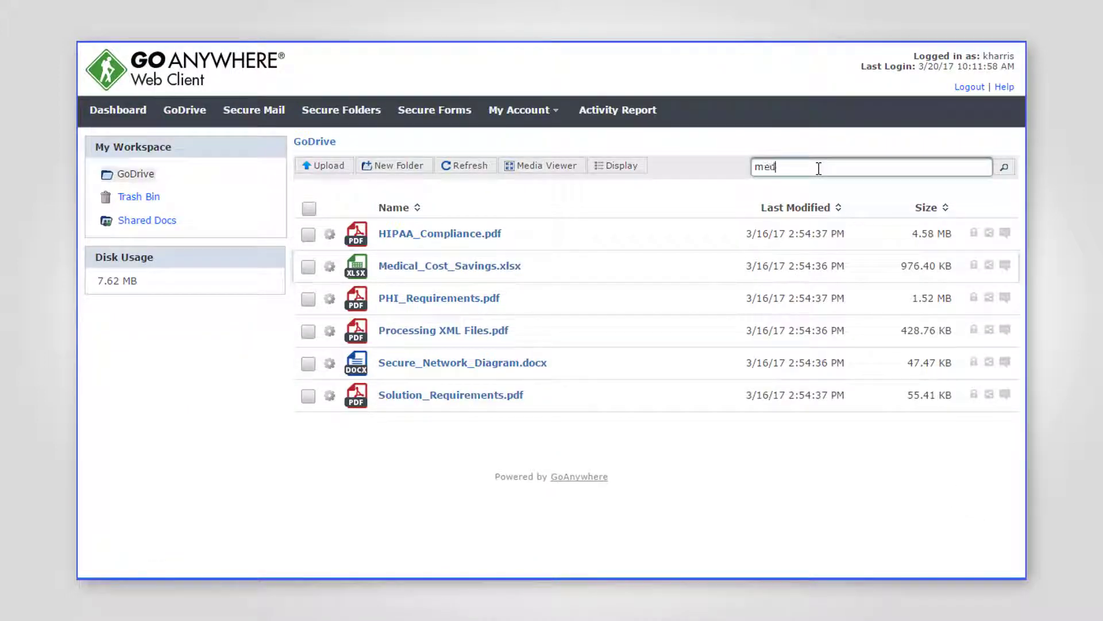
Step: Search GoDrive for 'medical' to find Medical_Cost_Savings.xlsx, then view the Trash Bin
{"action": "key", "text": "Return"}
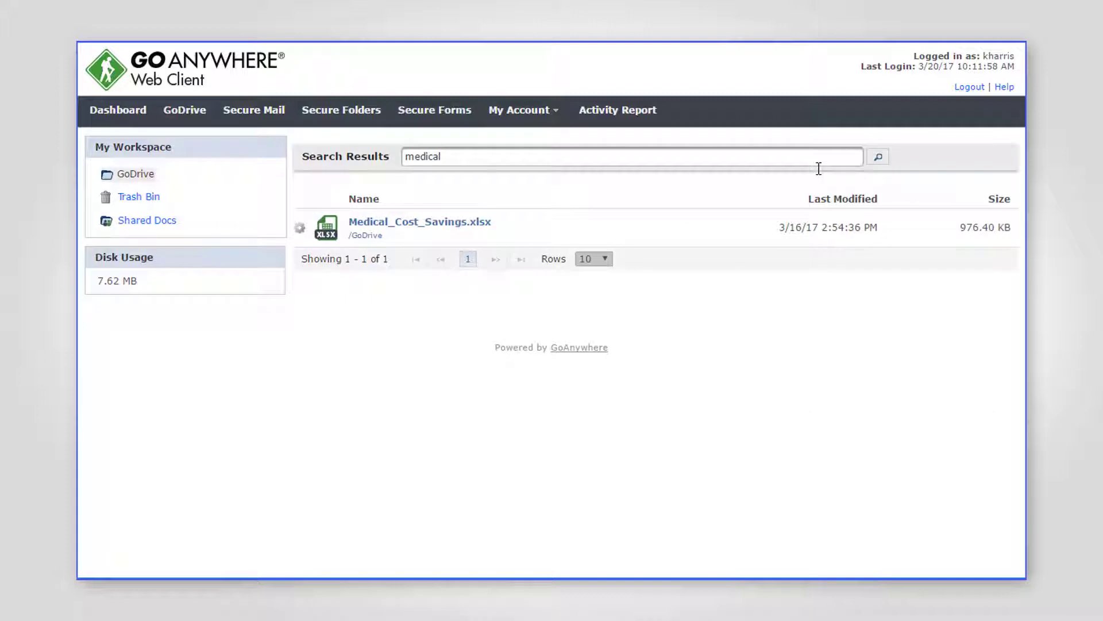
{"action": "left_click", "coordinate": [161, 202]}
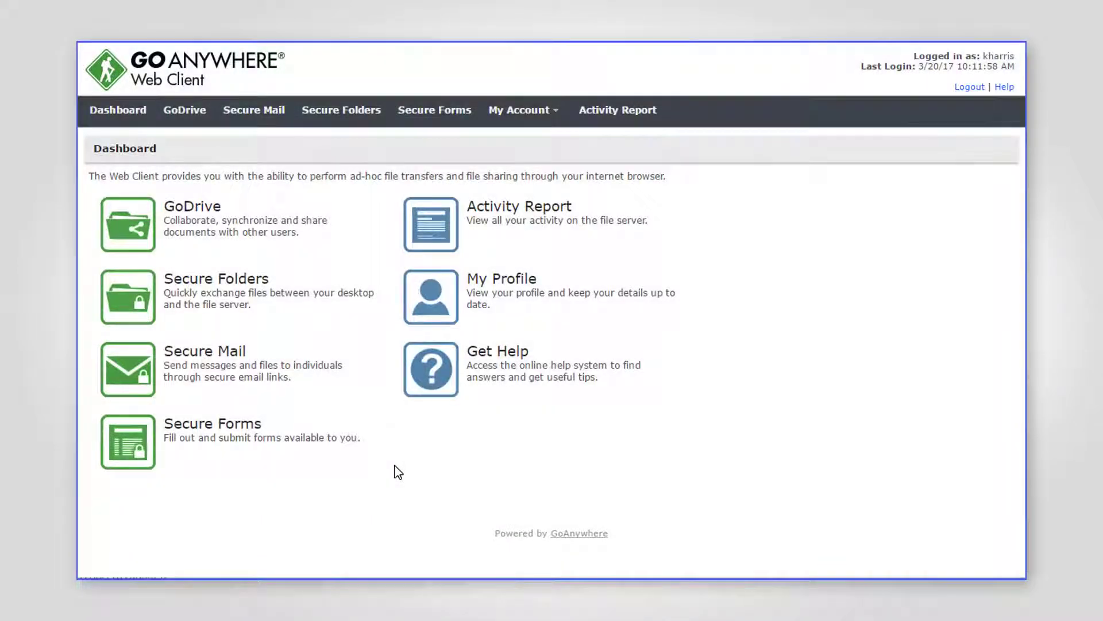
Step: Open the Activity Report to review recent file server events
{"action": "left_click", "coordinate": [451, 219]}
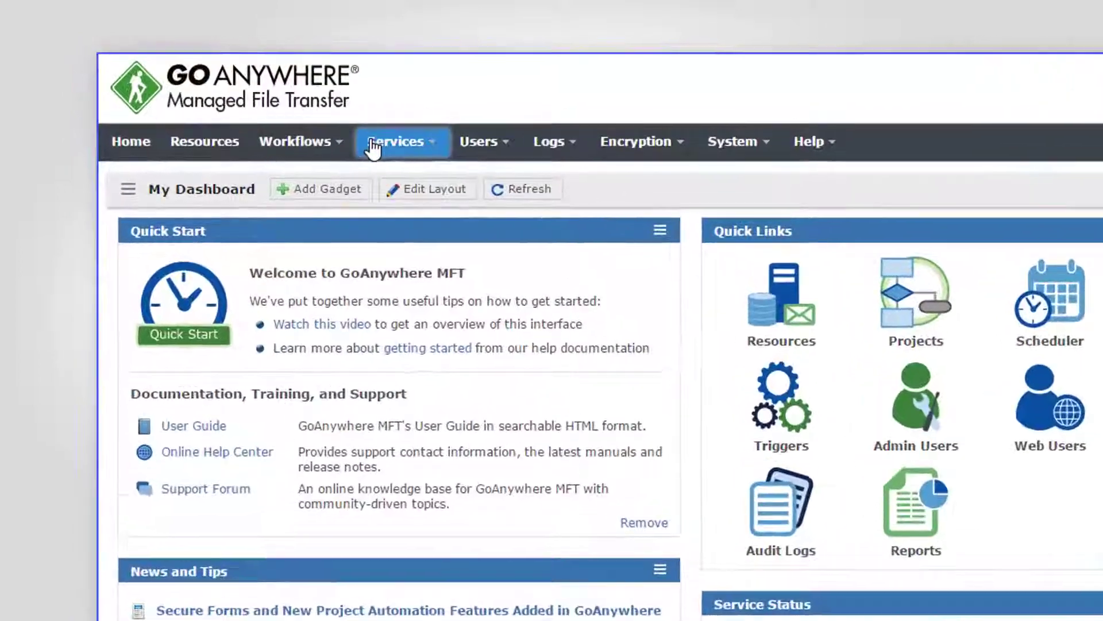
Step: Go to Service Manager, open the HTTPS/AS2 service's Web Client Brands, and edit the Default brand
{"action": "left_click", "coordinate": [313, 111]}
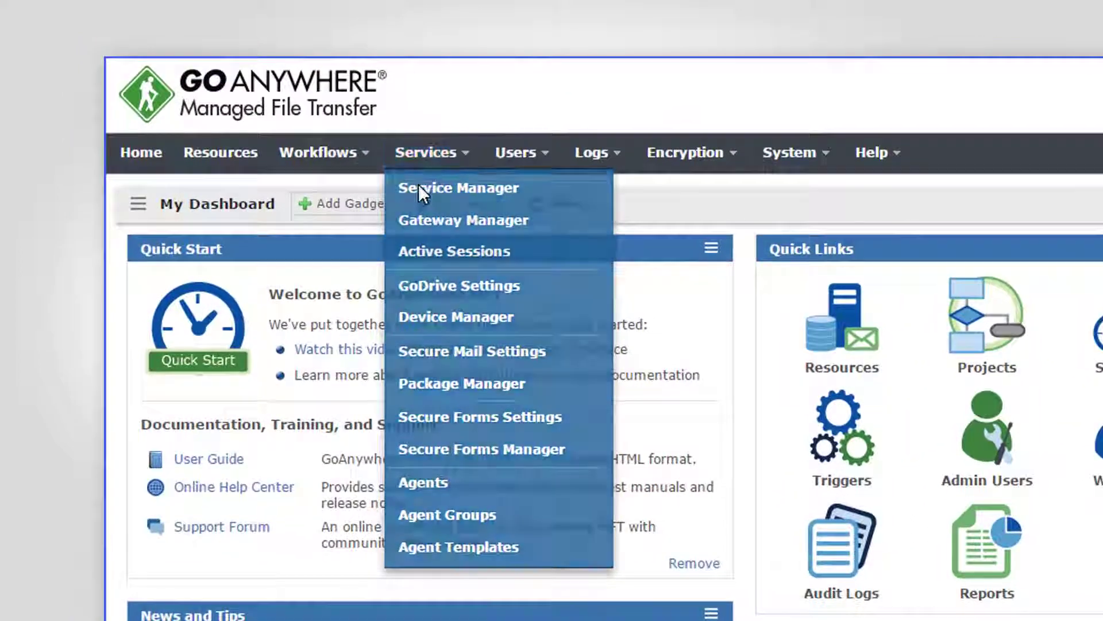
{"action": "left_click", "coordinate": [418, 190]}
{"action": "left_click", "coordinate": [138, 284]}
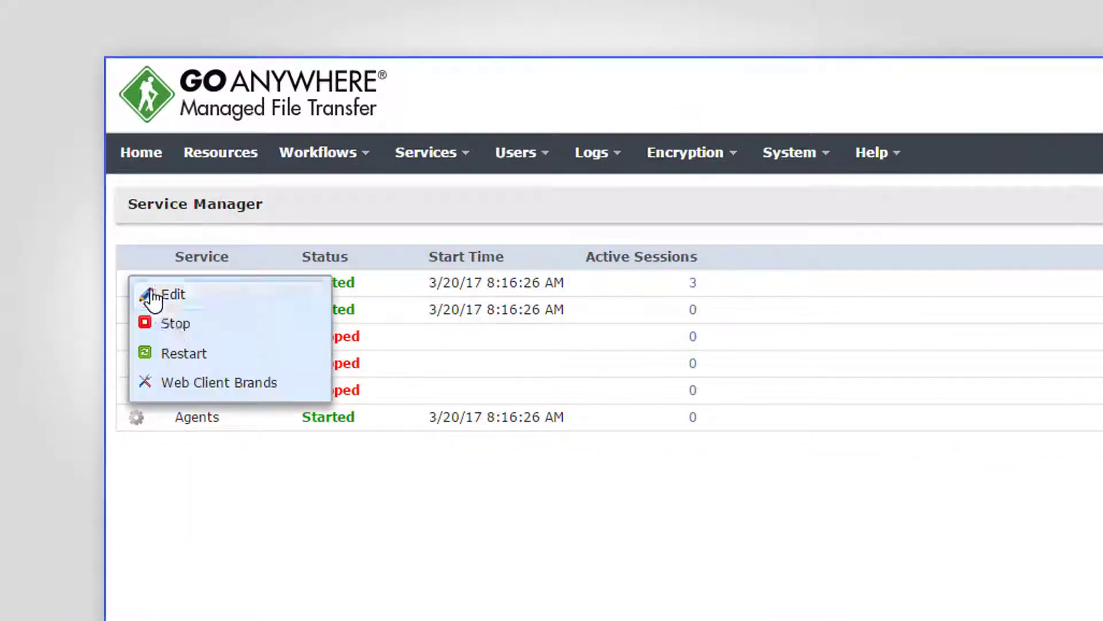
{"action": "left_click", "coordinate": [276, 383]}
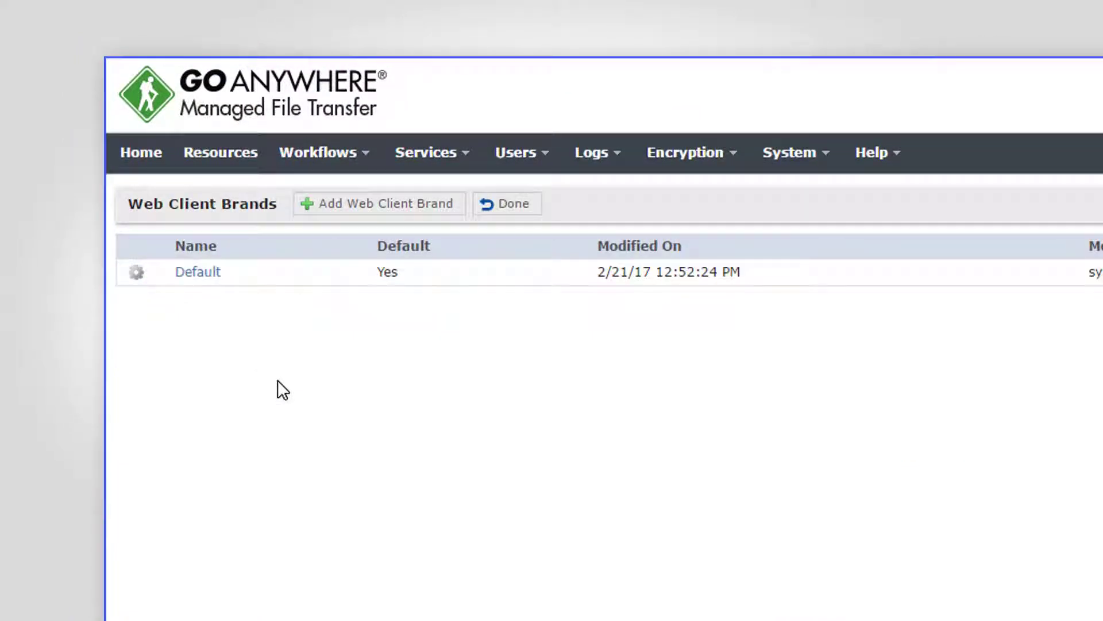
{"action": "left_click", "coordinate": [200, 273]}
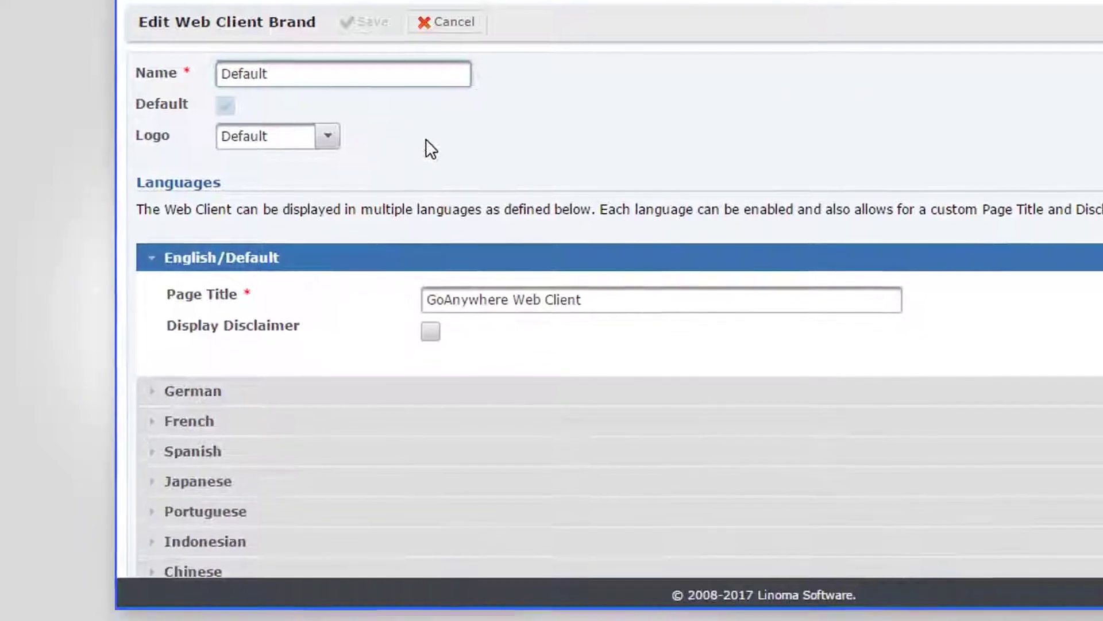
{"action": "scroll", "coordinate": [426, 133], "scroll_direction": "down", "scroll_amount": 1}
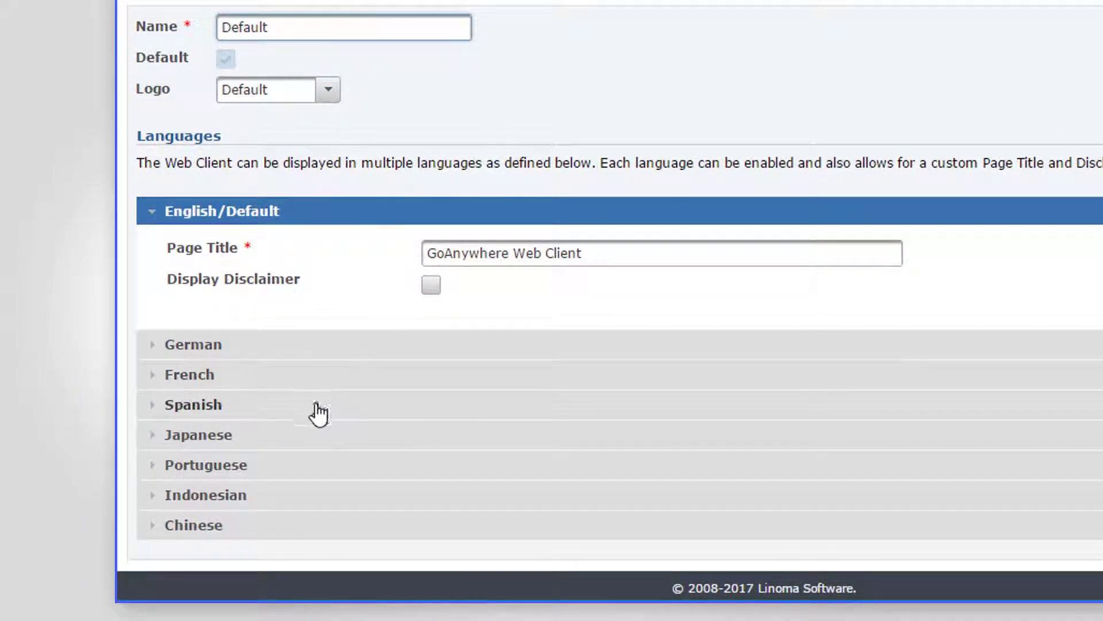